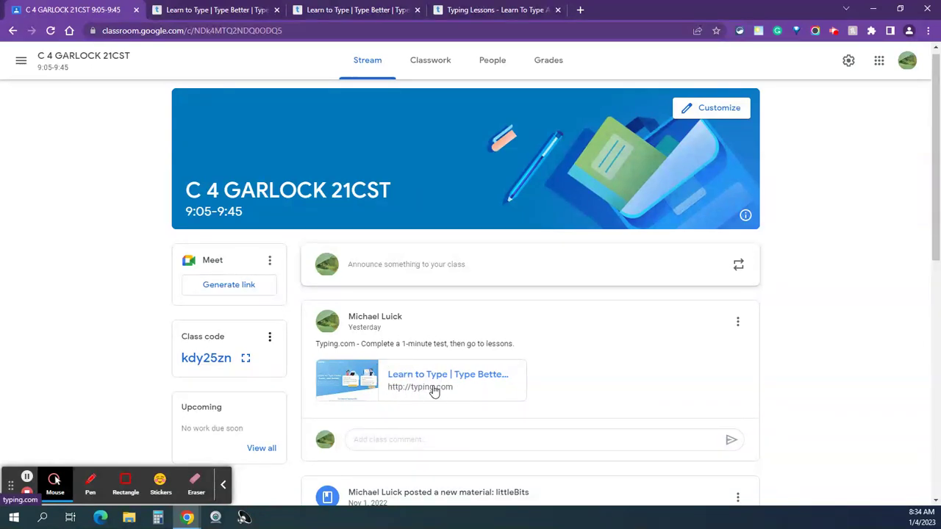
Step: Open the typing.com link posted in the class stream and log in as a student with Google, dismissing the school question
{"action": "left_click", "coordinate": [433, 389]}
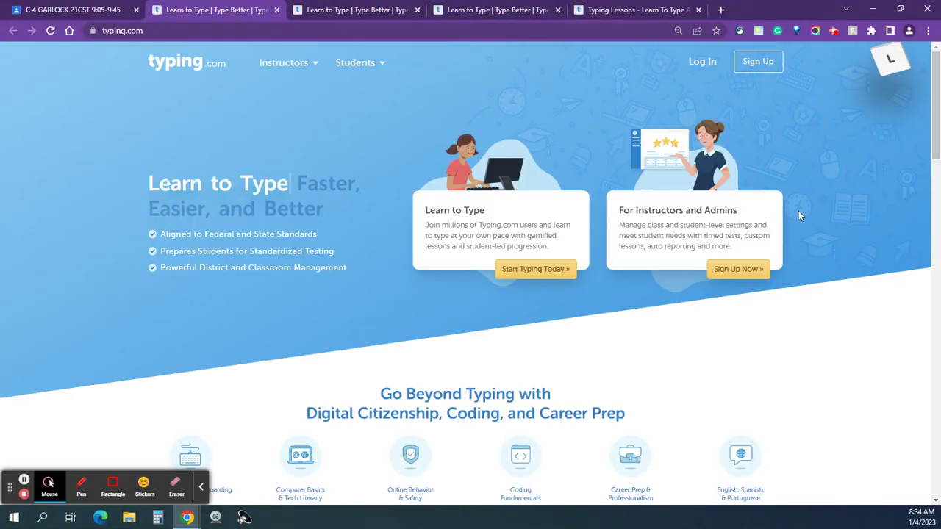
{"action": "left_click", "coordinate": [704, 62]}
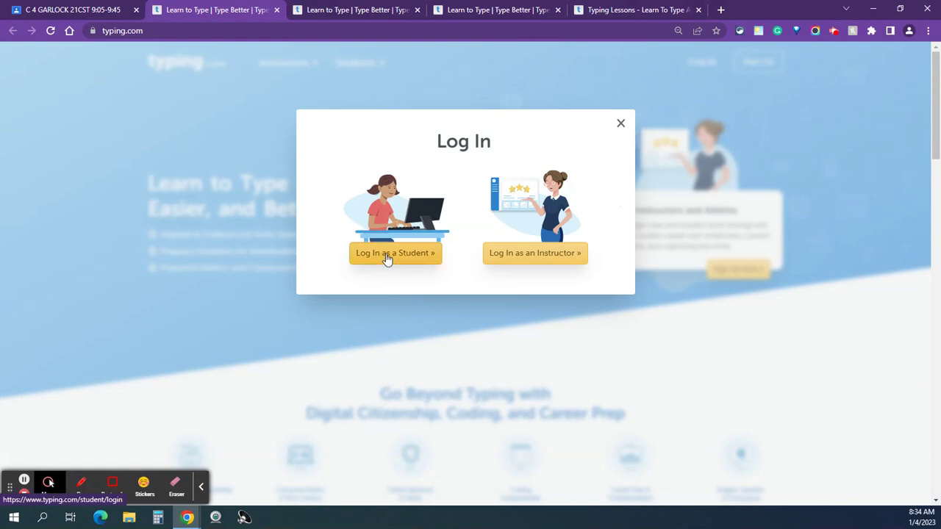
{"action": "left_click", "coordinate": [414, 255]}
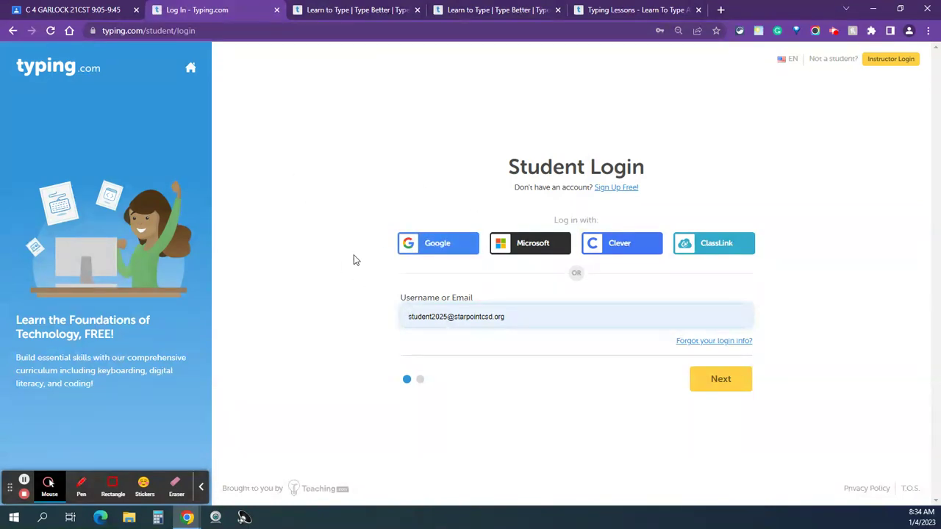
{"action": "left_click", "coordinate": [435, 249]}
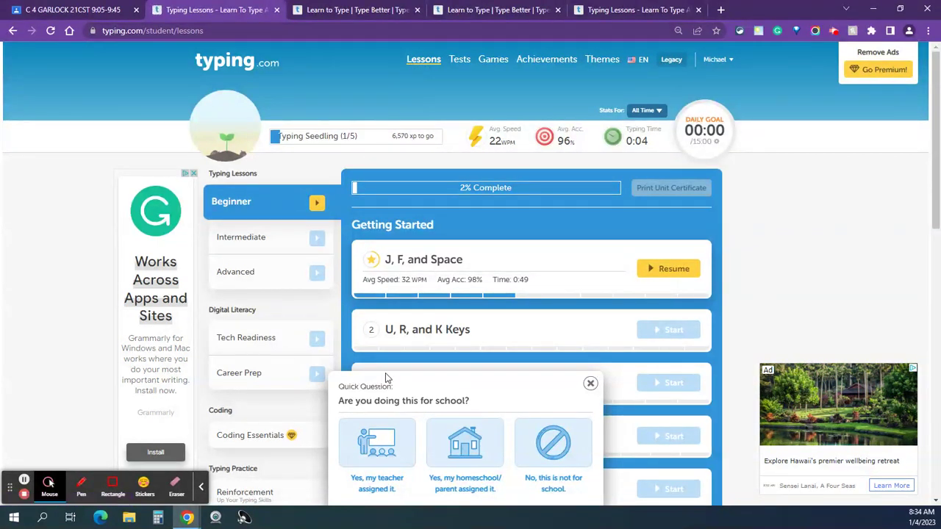
{"action": "left_click", "coordinate": [590, 384]}
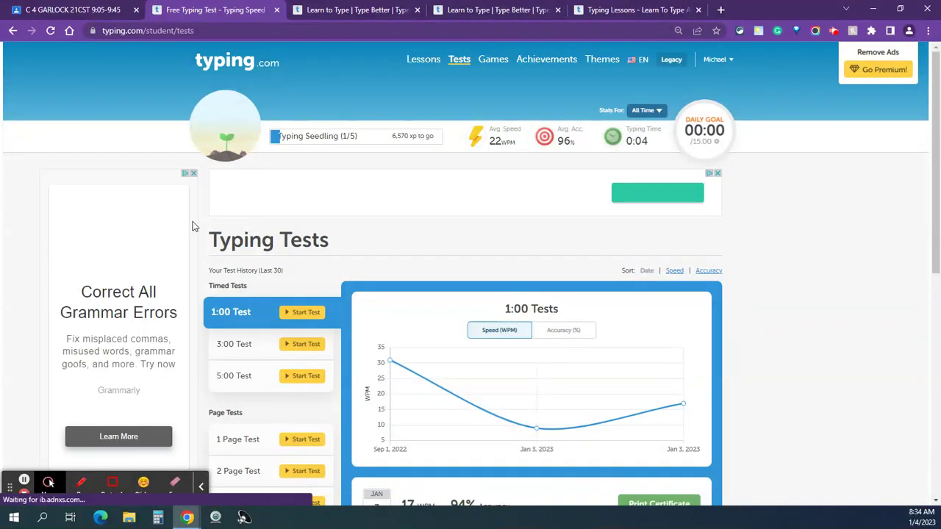
Step: Review the past 1:00 test results on the Typing Tests page and start a new 1-minute typing test
{"action": "scroll", "coordinate": [177, 220], "scroll_direction": "down", "scroll_amount": 1}
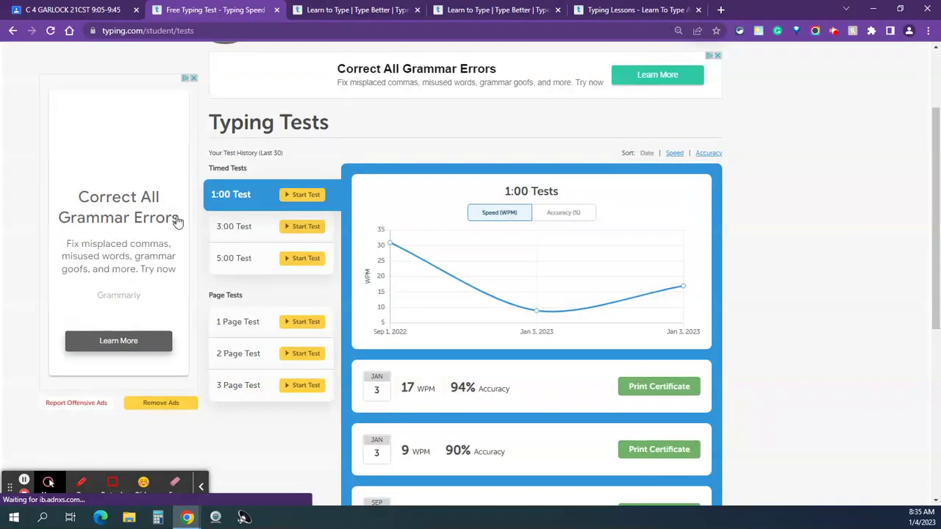
{"action": "scroll", "coordinate": [580, 297], "scroll_direction": "down", "scroll_amount": 2}
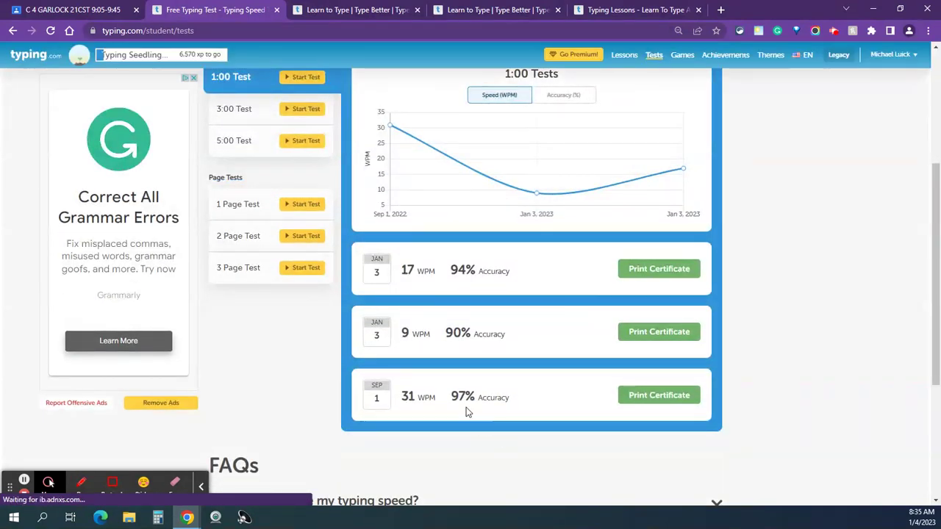
{"action": "mouse_move", "coordinate": [423, 191]}
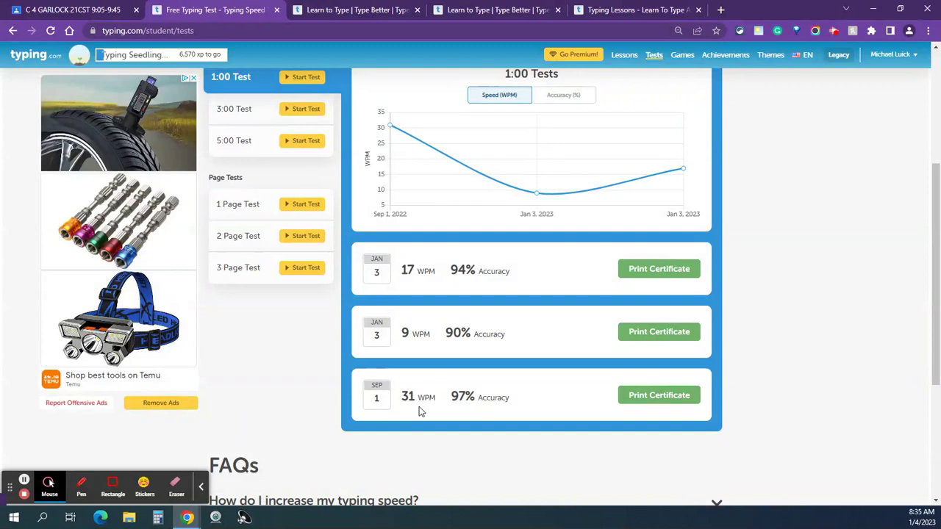
{"action": "scroll", "coordinate": [433, 306], "scroll_direction": "up", "scroll_amount": 1}
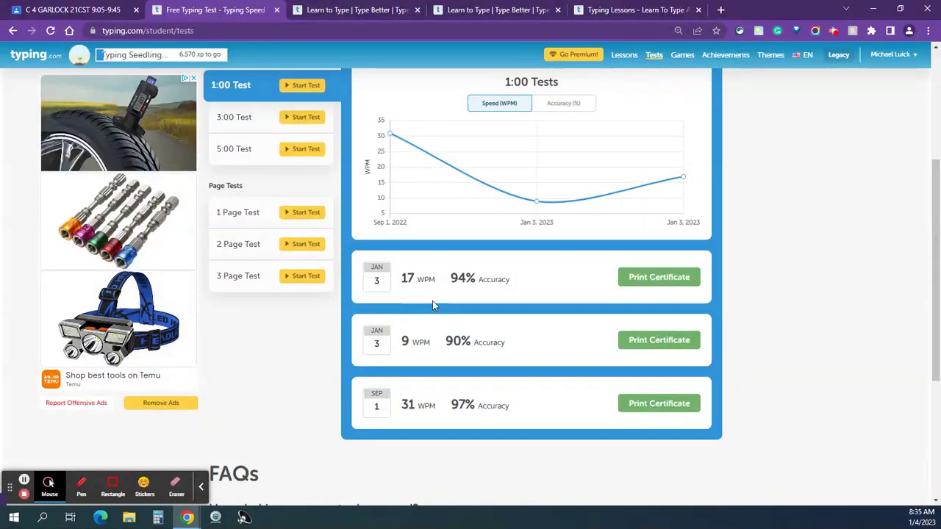
{"action": "scroll", "coordinate": [433, 305], "scroll_direction": "up", "scroll_amount": 1}
{"action": "scroll", "coordinate": [316, 284], "scroll_direction": "up", "scroll_amount": 2}
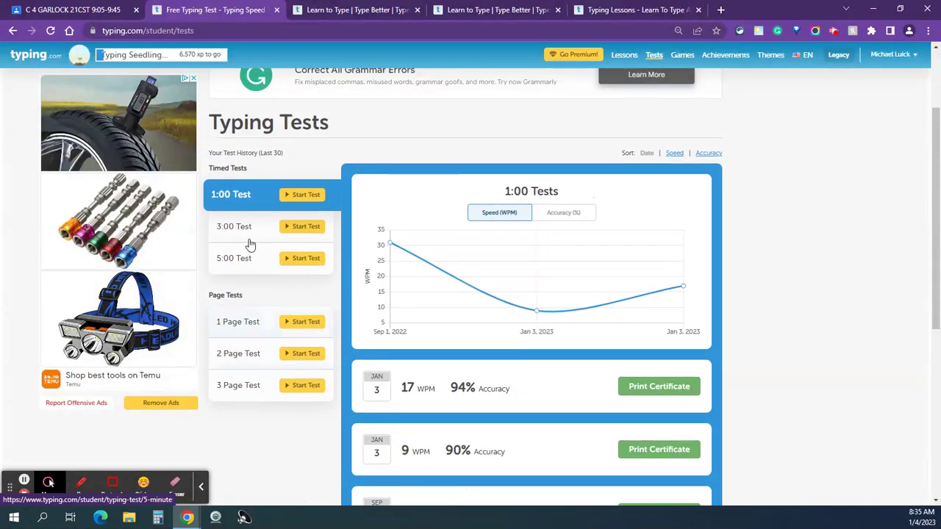
{"action": "left_click", "coordinate": [298, 198]}
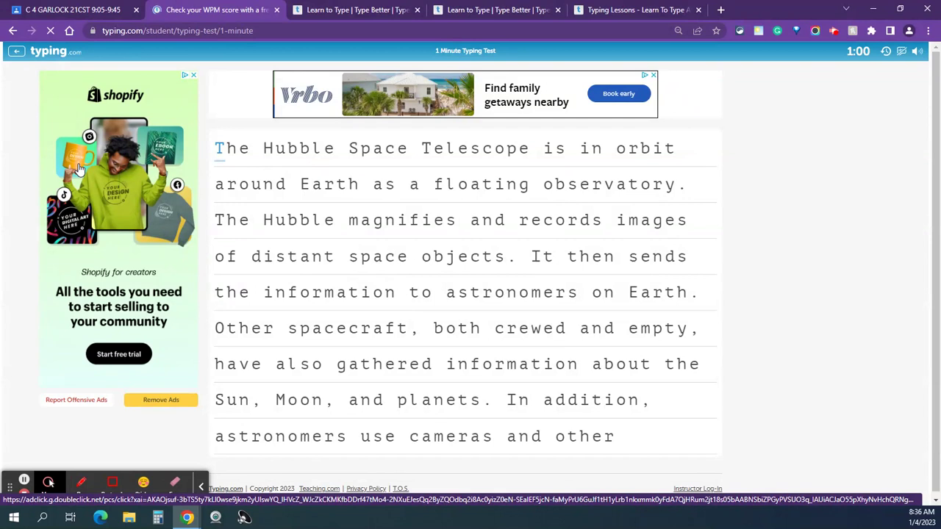
Step: Enter "The Hubble Space" from the test passage, correcting the wrong letter in "Space"
{"action": "type", "text": "The "}
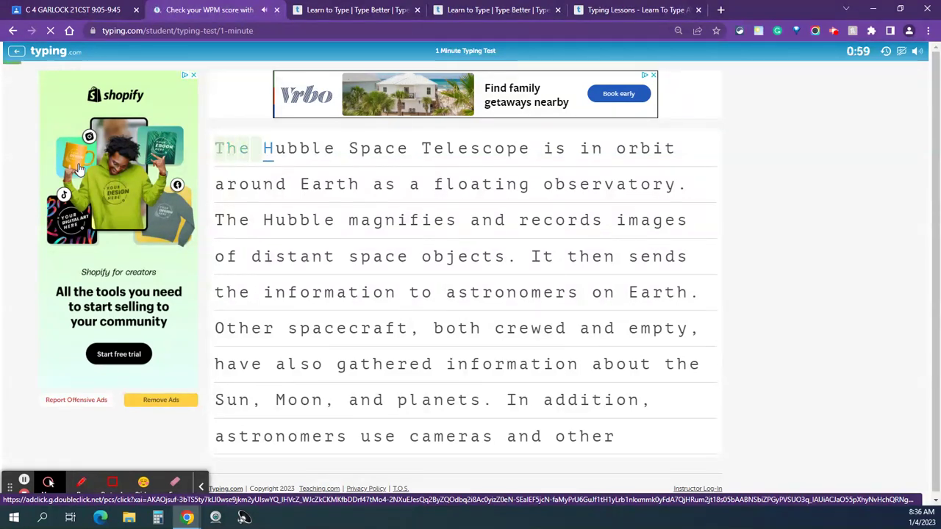
{"action": "type", "text": "H"}
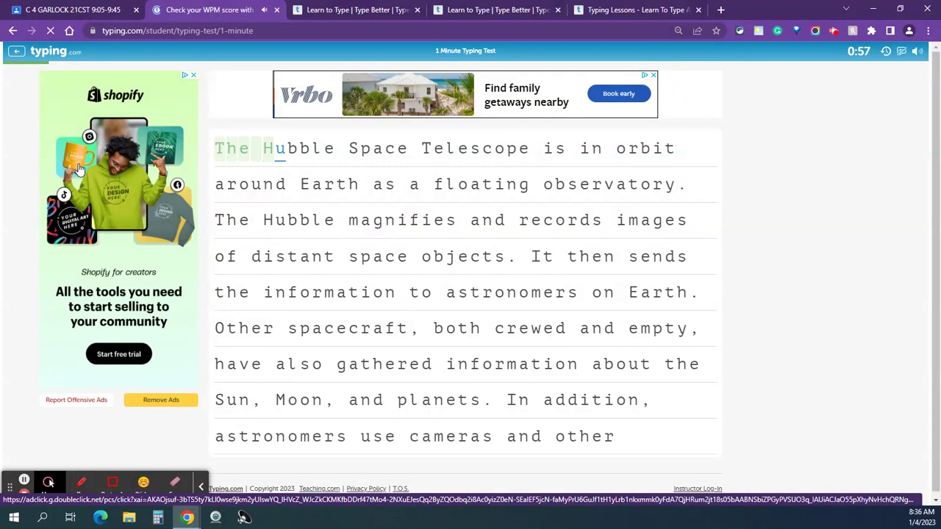
{"action": "type", "text": "ubbl"}
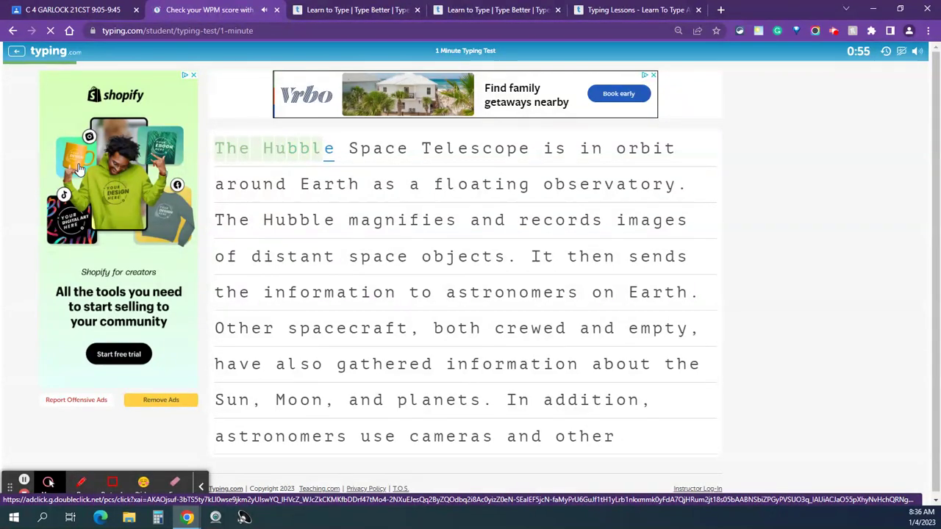
{"action": "type", "text": "e"}
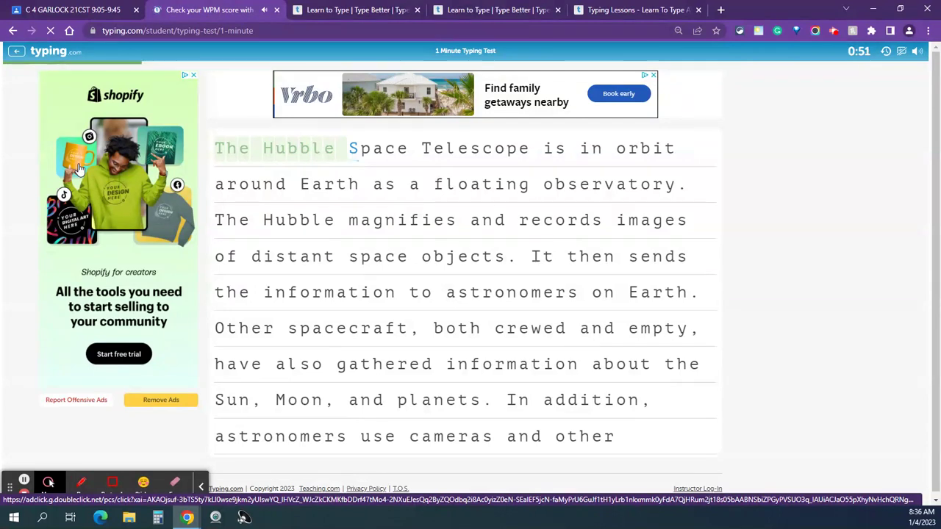
{"action": "type", "text": " S"}
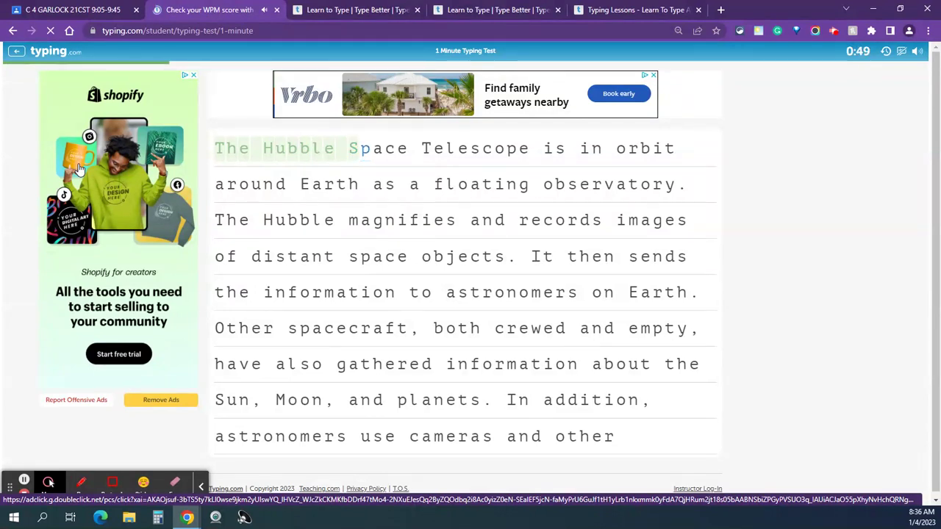
{"action": "type", "text": "pace Telesco"}
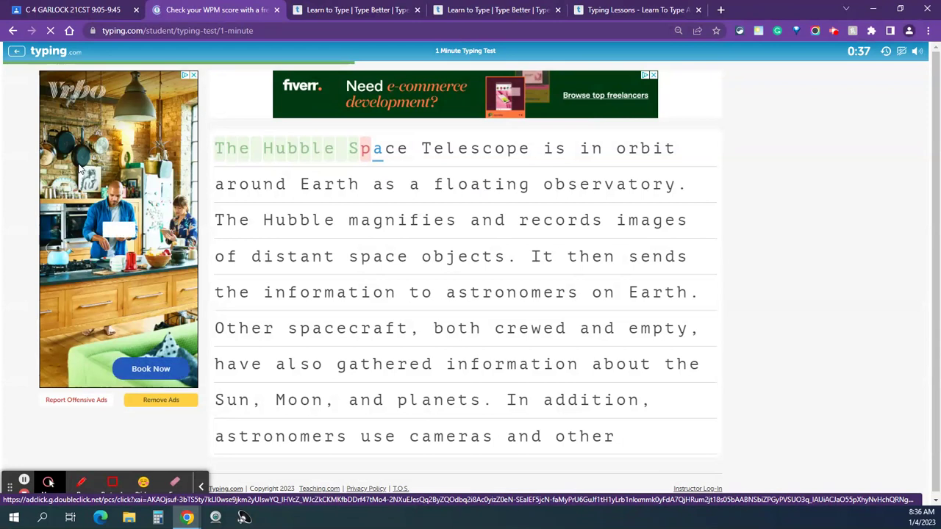
{"action": "key", "text": "BackSpace"}
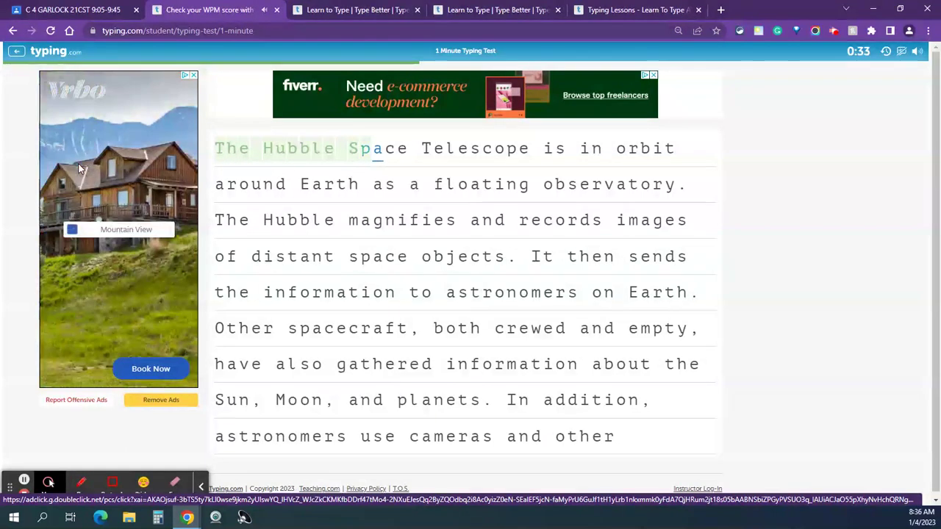
{"action": "type", "text": "pace "}
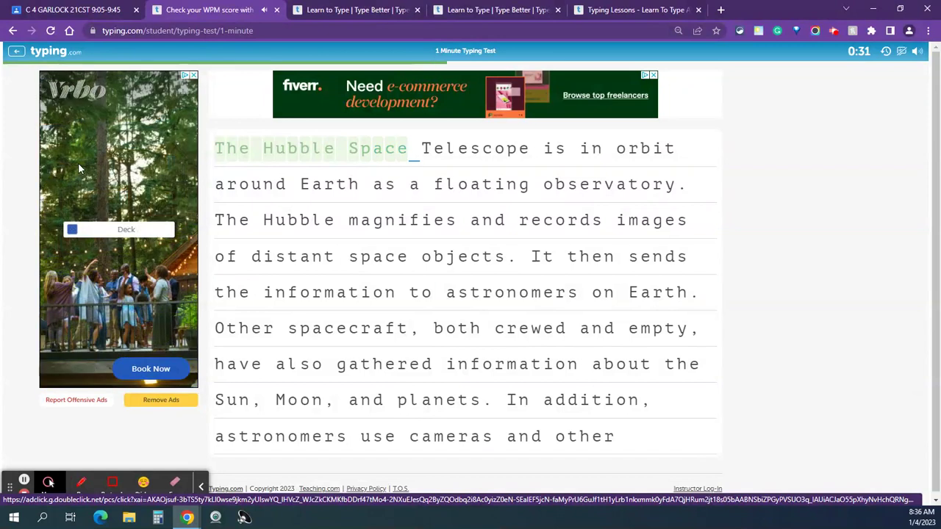
Step: Continue the test passage into the word "Telescope", leaving wrong letters uncorrected, and let the one-minute timer run out
{"action": "type", "text": "T"}
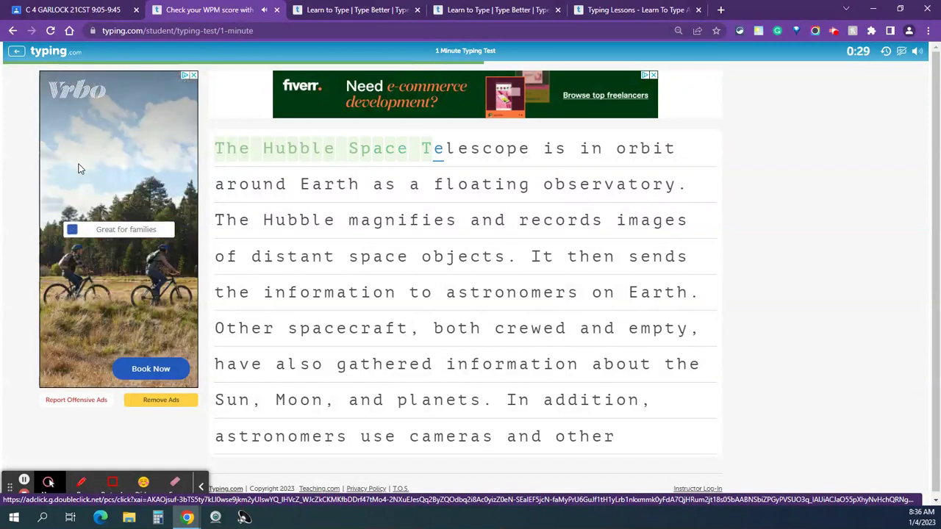
{"action": "type", "text": "r"}
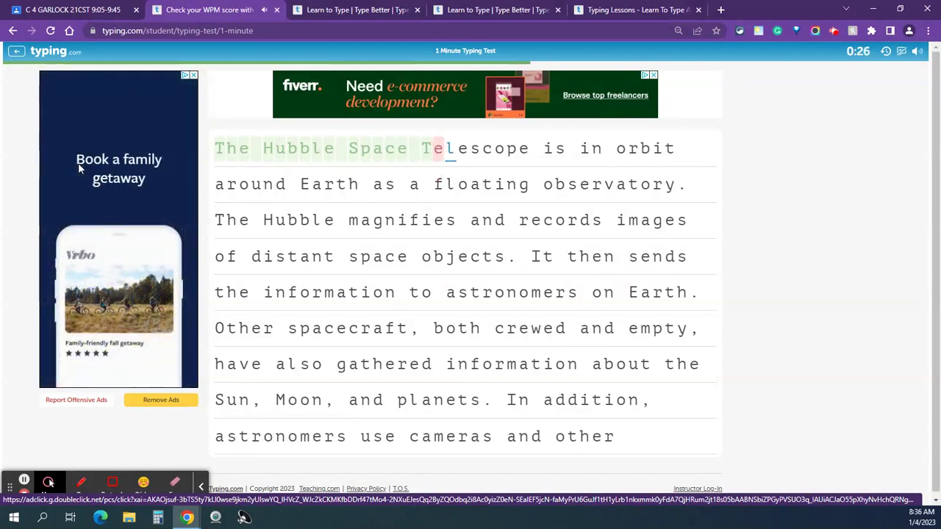
{"action": "type", "text": "l"}
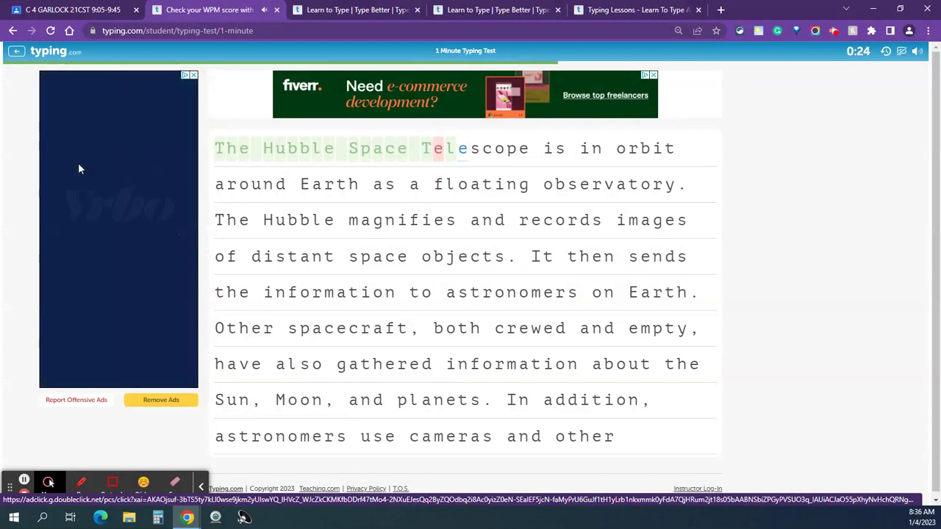
{"action": "type", "text": "w"}
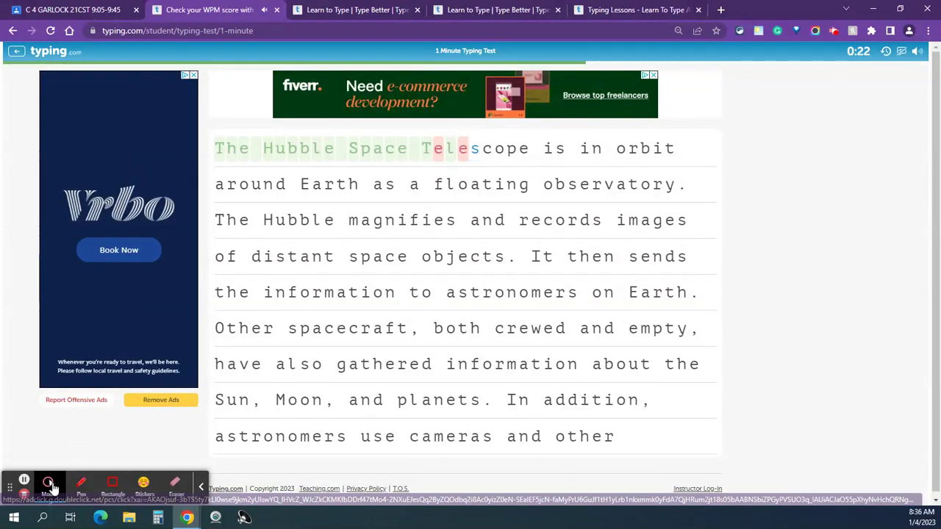
{"action": "left_click", "coordinate": [23, 480]}
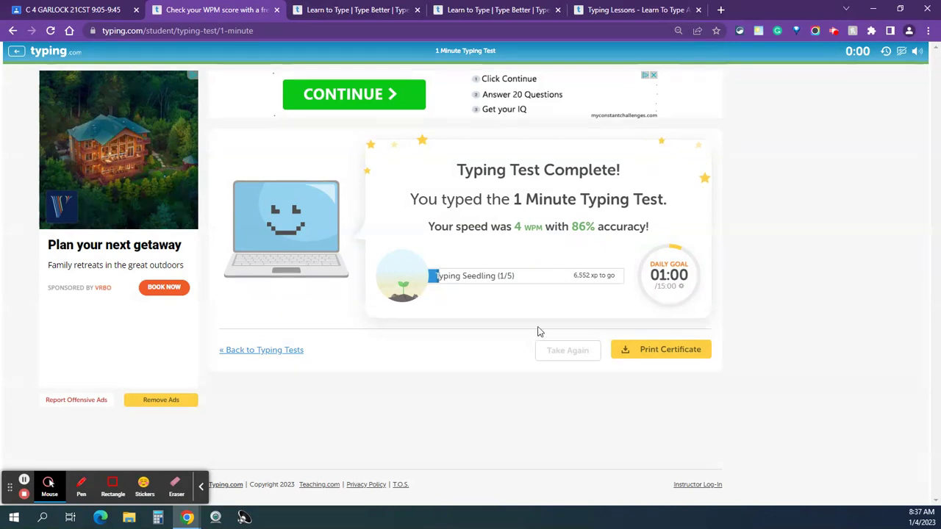
Step: Return to the Typing Tests page and review the speed and accuracy history of the 1:00 tests
{"action": "left_click", "coordinate": [243, 351]}
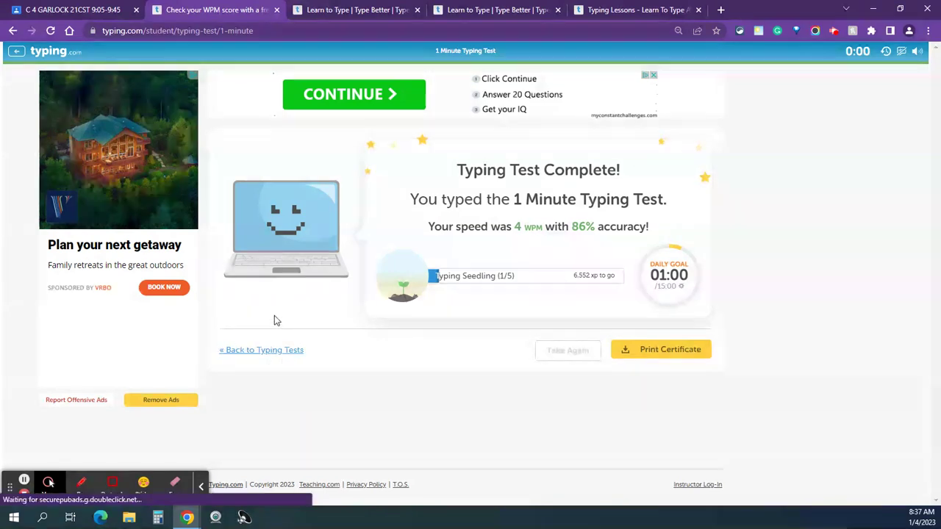
{"action": "left_click", "coordinate": [279, 353]}
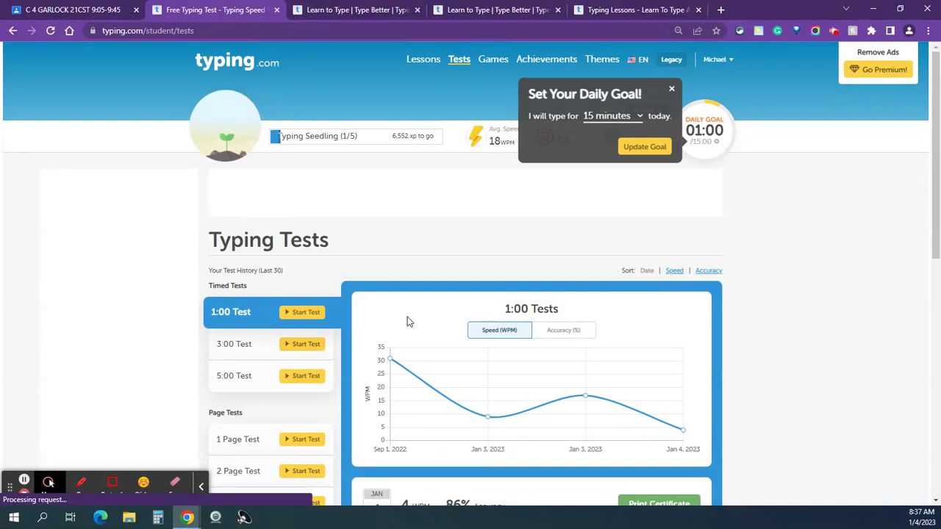
{"action": "scroll", "coordinate": [412, 325], "scroll_direction": "down", "scroll_amount": 1}
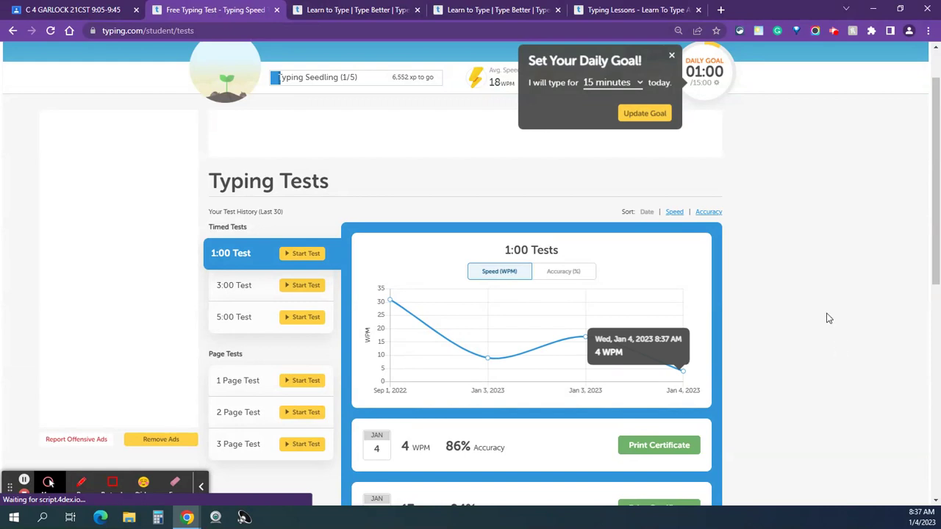
{"action": "scroll", "coordinate": [826, 317], "scroll_direction": "down", "scroll_amount": 1}
{"action": "scroll", "coordinate": [827, 318], "scroll_direction": "down", "scroll_amount": 2}
{"action": "scroll", "coordinate": [525, 418], "scroll_direction": "down", "scroll_amount": 1}
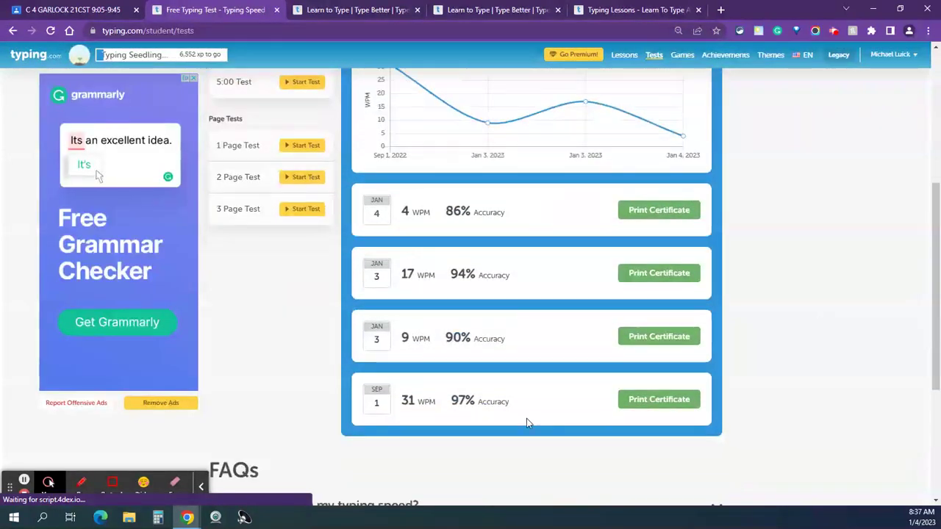
Step: Leave the test history and open the typing lessons page
{"action": "scroll", "coordinate": [286, 317], "scroll_direction": "up", "scroll_amount": 1}
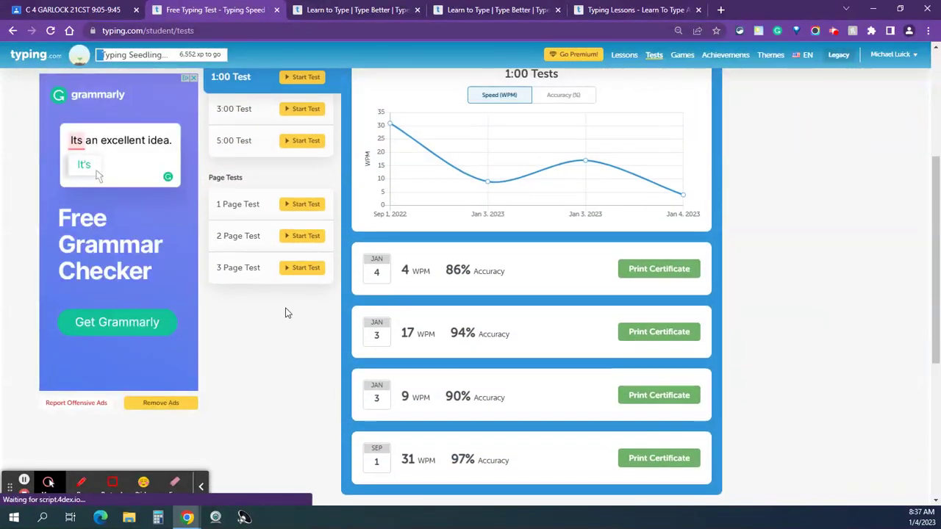
{"action": "scroll", "coordinate": [254, 357], "scroll_direction": "up", "scroll_amount": 1}
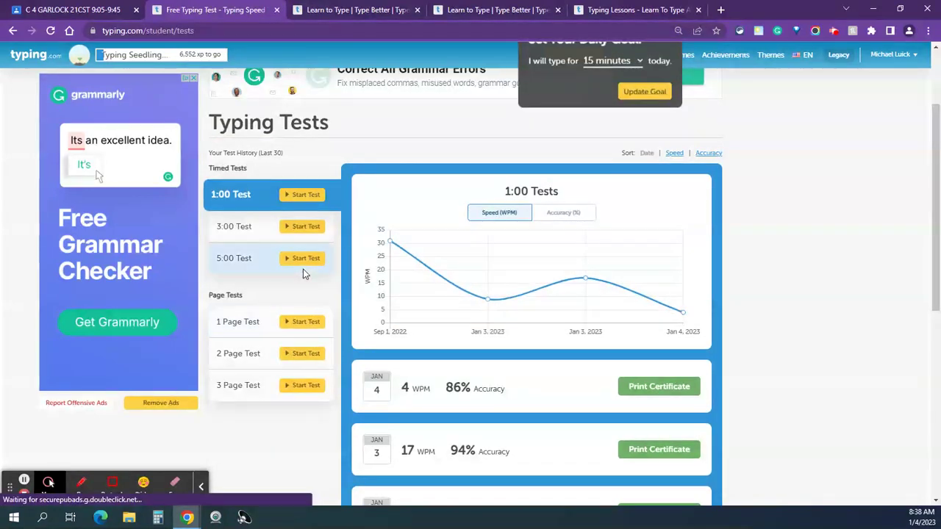
{"action": "scroll", "coordinate": [399, 247], "scroll_direction": "up", "scroll_amount": 2}
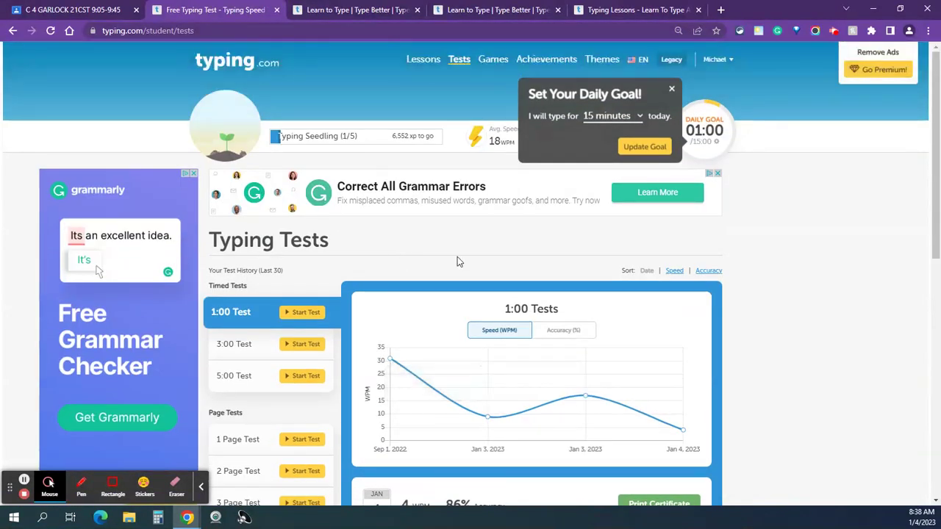
{"action": "left_click", "coordinate": [424, 59]}
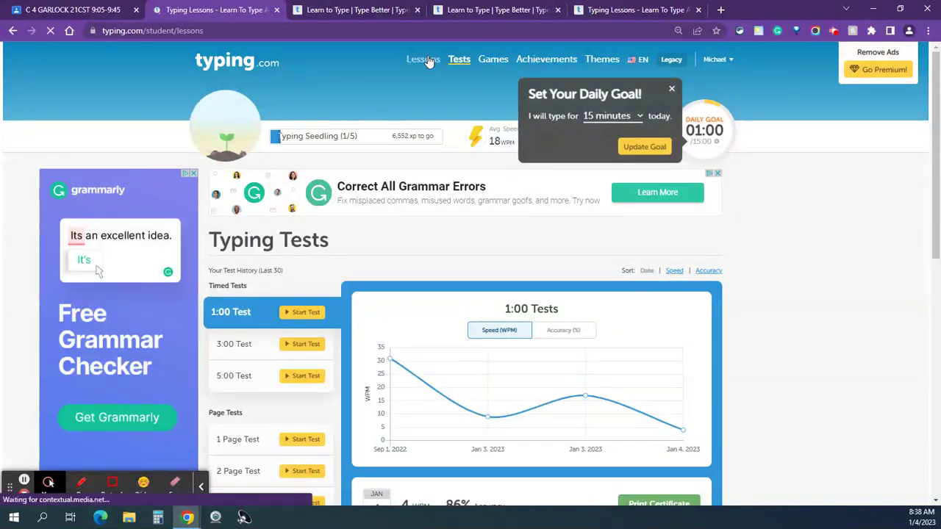